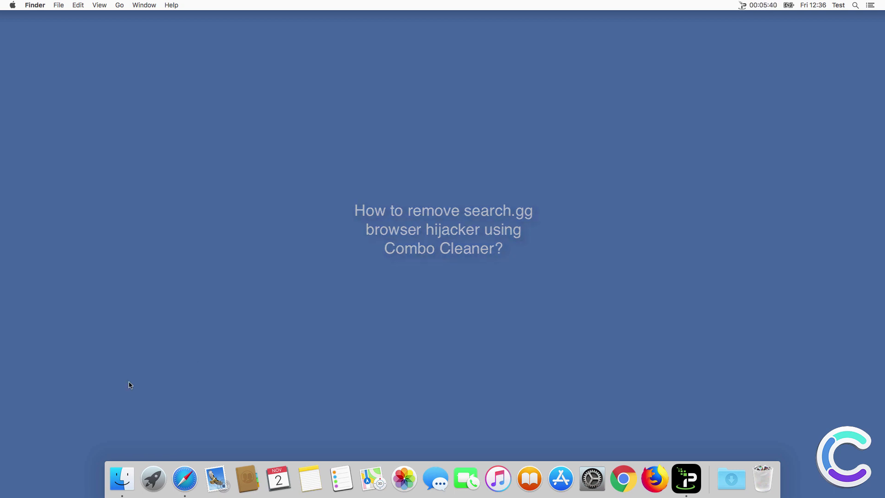
# Search 'search query' twice in Safari to see the hijacked results, then close Safari
pyautogui.click(184, 479)
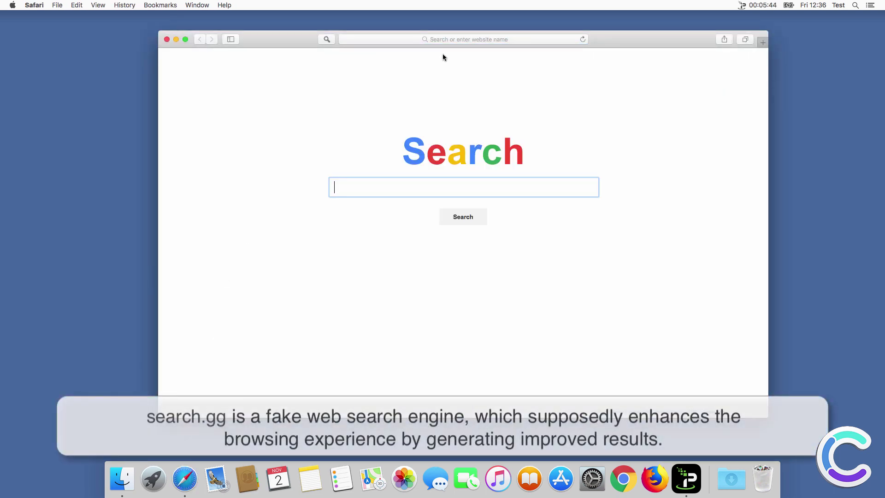
pyautogui.write('search query')
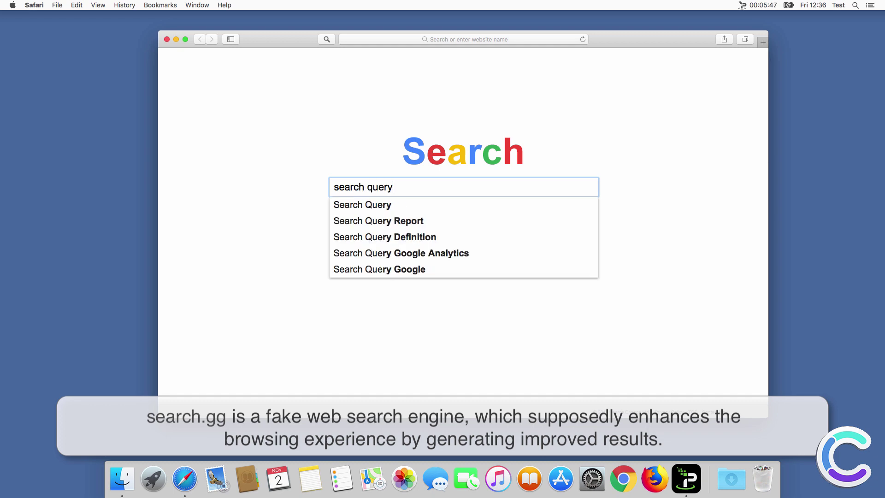
pyautogui.press('Return')
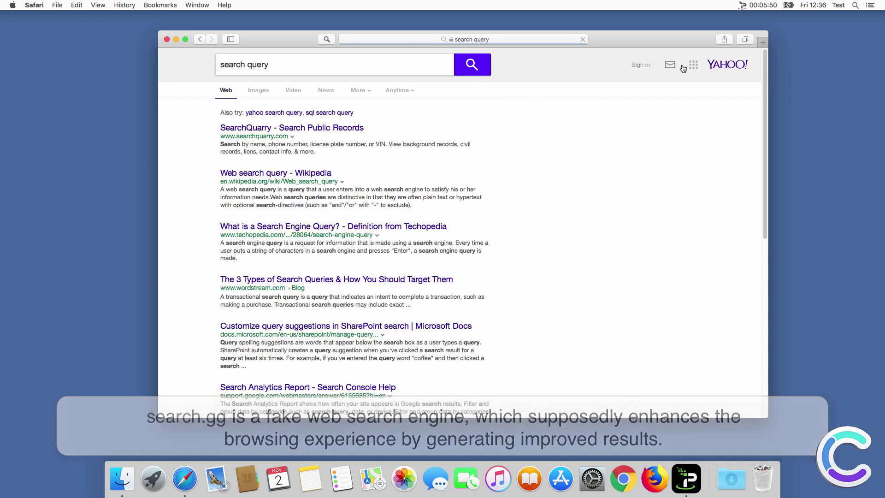
pyautogui.click(761, 42)
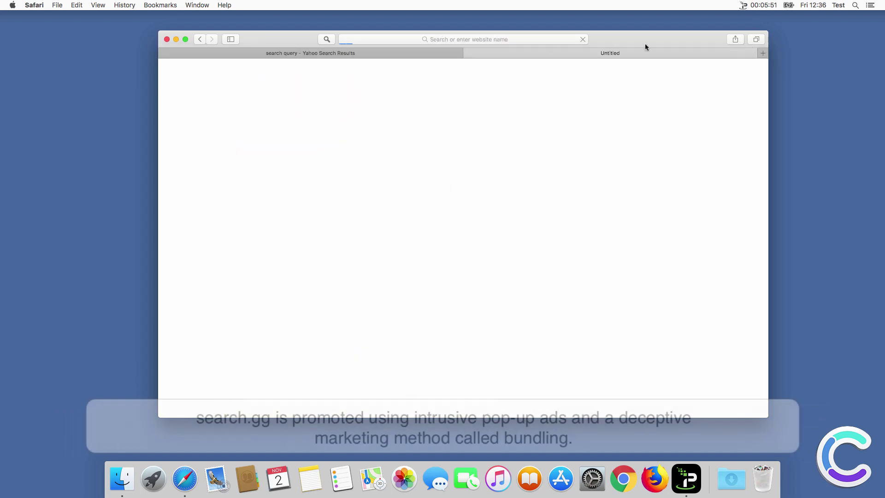
pyautogui.click(464, 38)
pyautogui.write('sea')
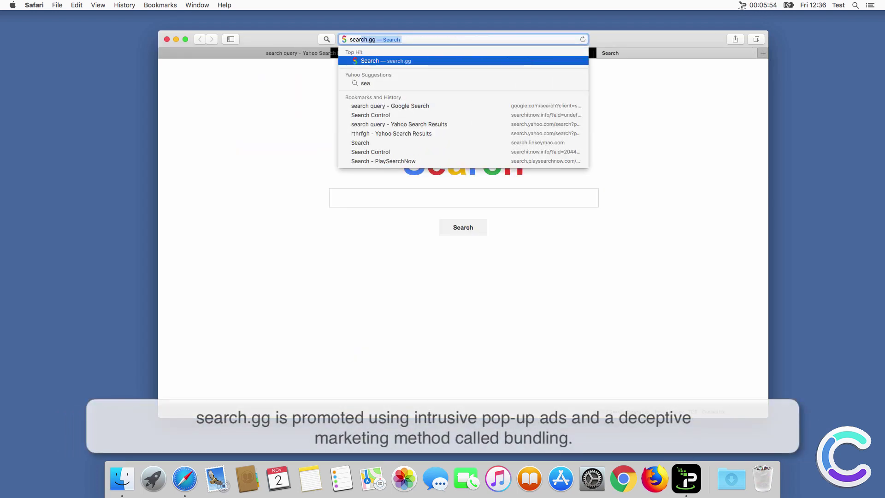
pyautogui.write('rch quer')
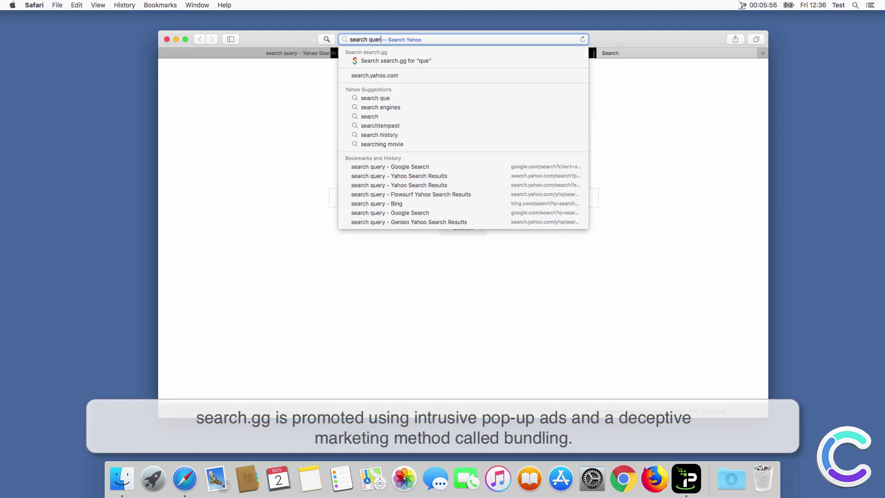
pyautogui.write('y')
pyautogui.press('Return')
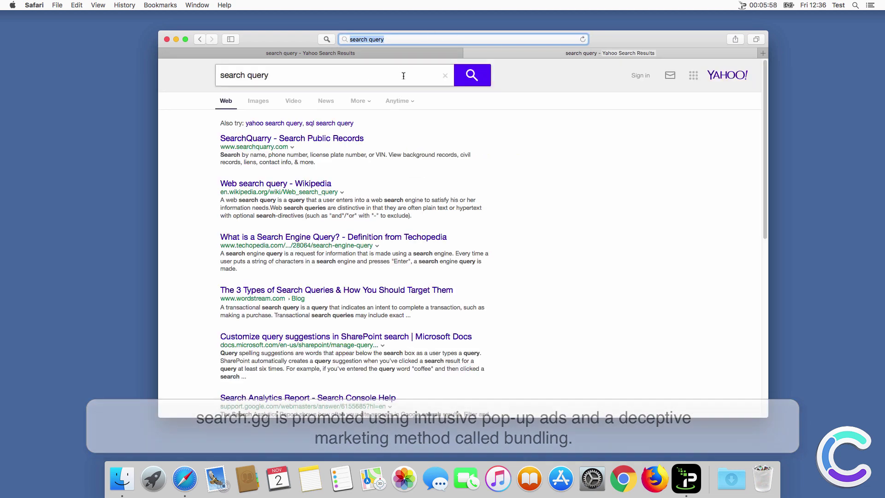
pyautogui.click(167, 39)
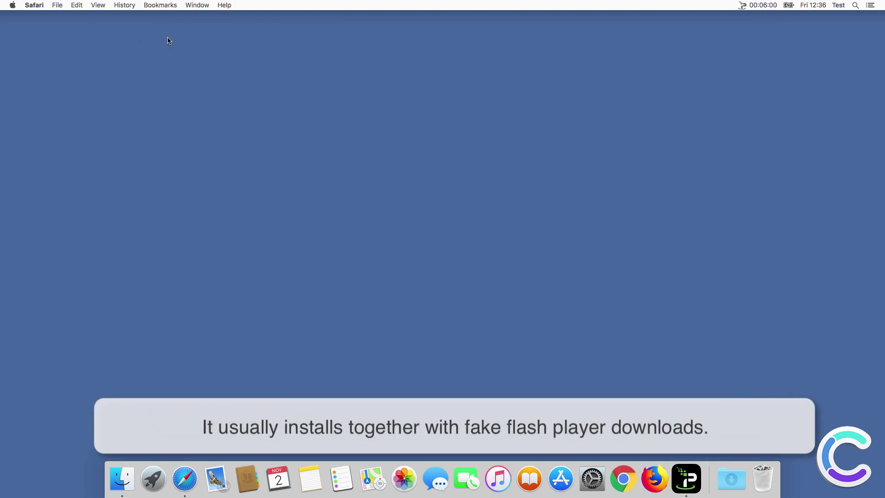
# Search 'search query' in Google Chrome to check for the hijacker, then close Chrome
pyautogui.click(623, 478)
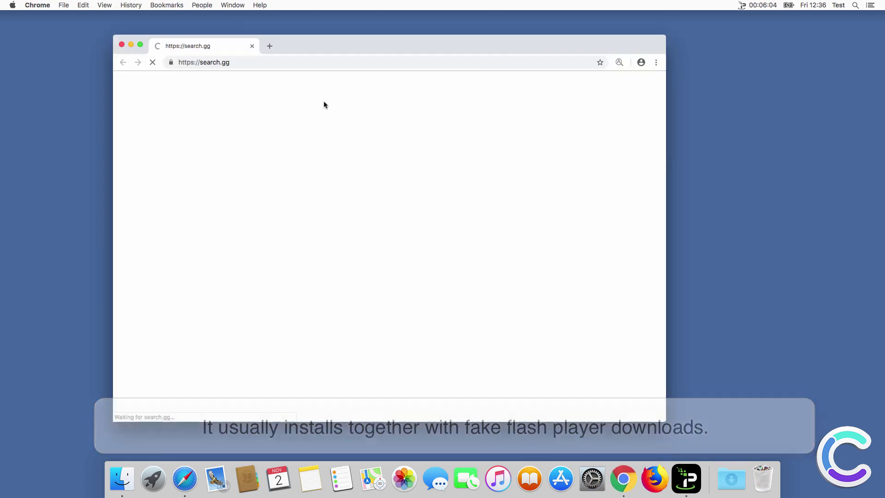
pyautogui.write('search query')
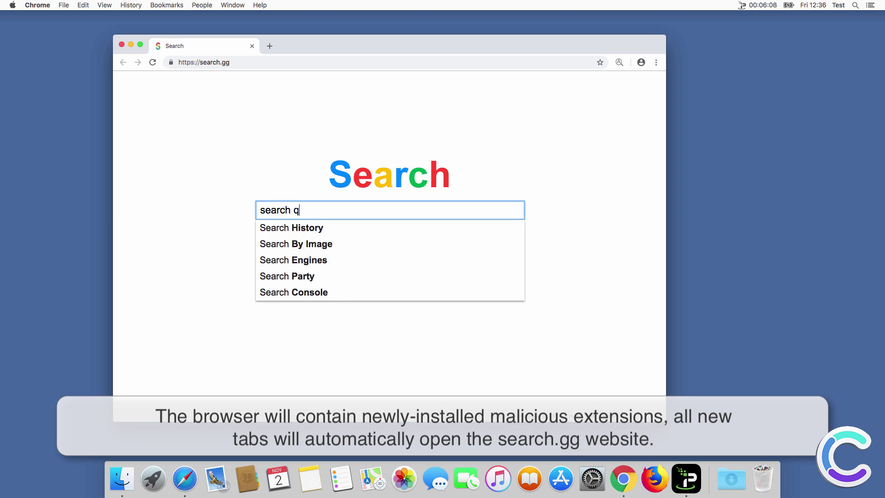
pyautogui.press('Return')
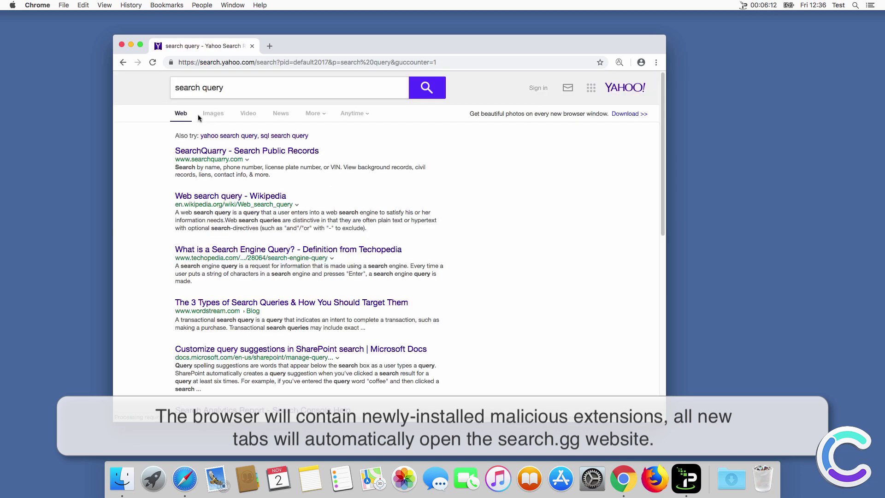
pyautogui.click(122, 46)
# Search 'search query' in Firefox to check for the hijacker, then close Firefox
pyautogui.click(654, 479)
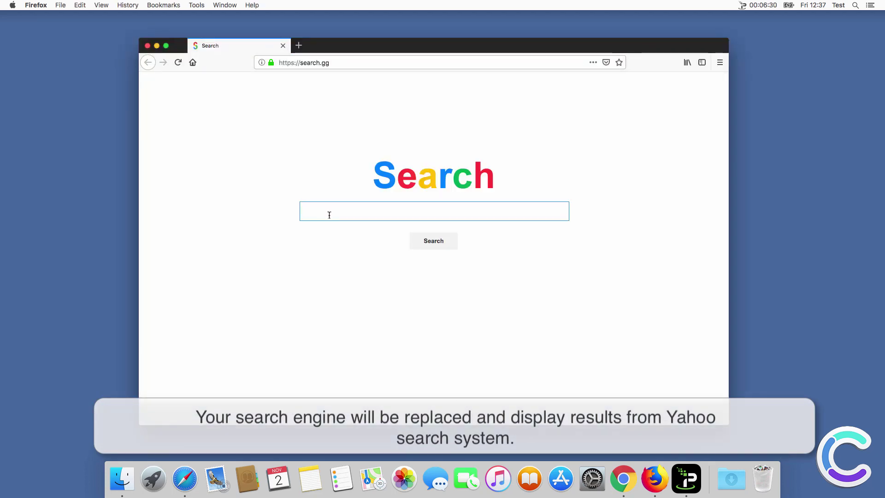
pyautogui.write('uery')
pyautogui.press('Return')
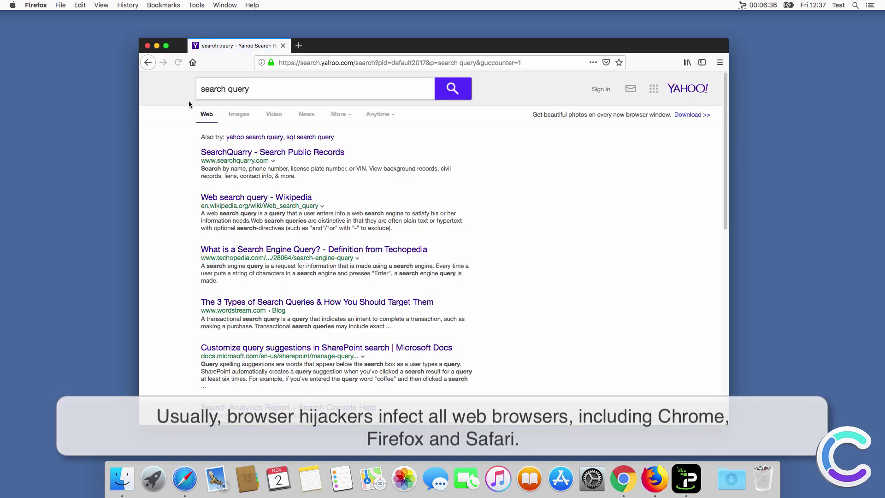
pyautogui.click(148, 45)
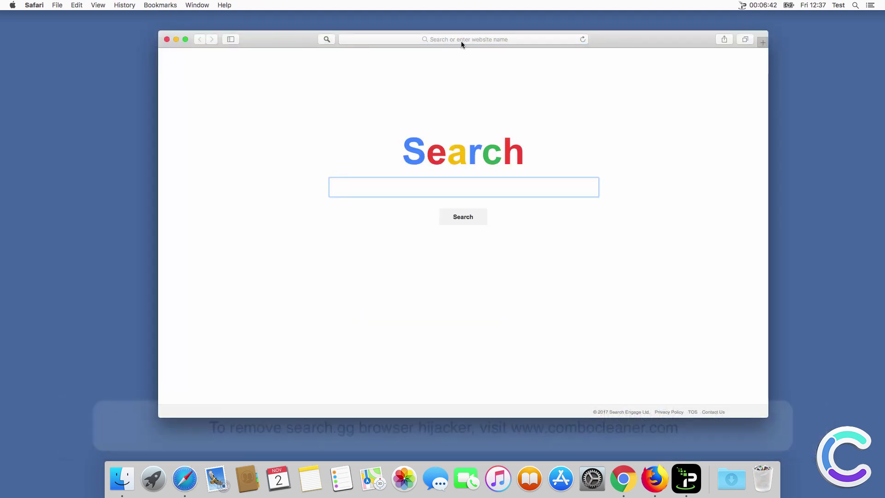
pyautogui.click(460, 41)
pyautogui.write('www.co')
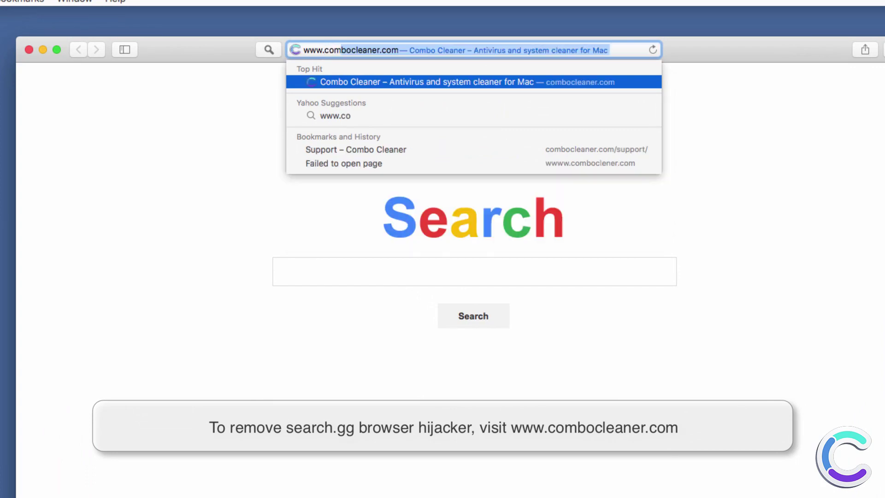
pyautogui.write('mbocleaner.com')
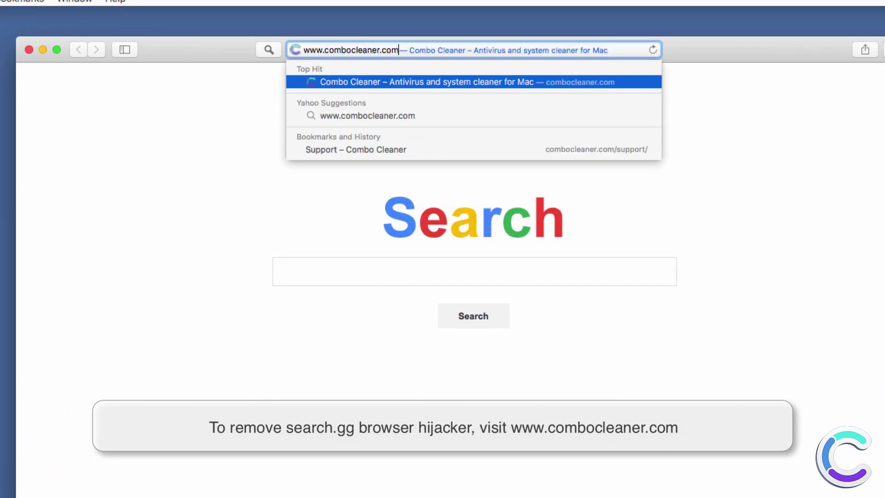
pyautogui.press('Return')
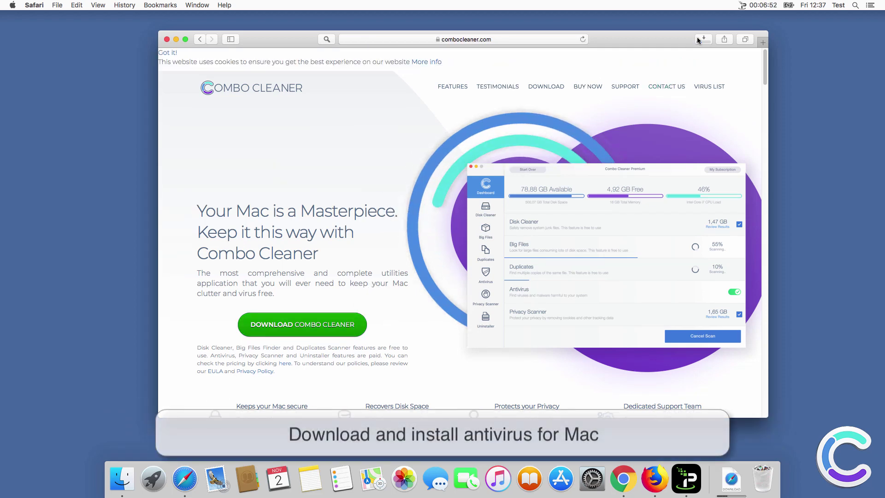
# Open the downloaded combocleaner.dmg from Safari's Downloads and copy Combo Cleaner into Applications, closing its windows
pyautogui.click(703, 39)
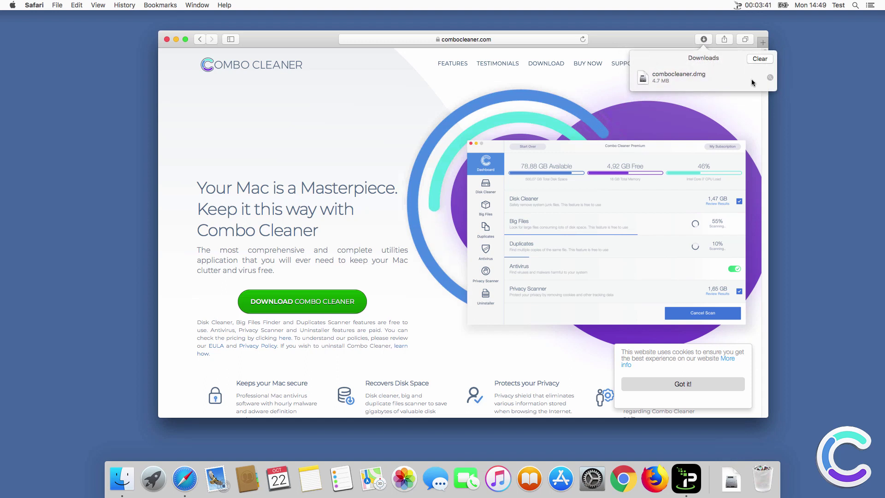
pyautogui.click(770, 77)
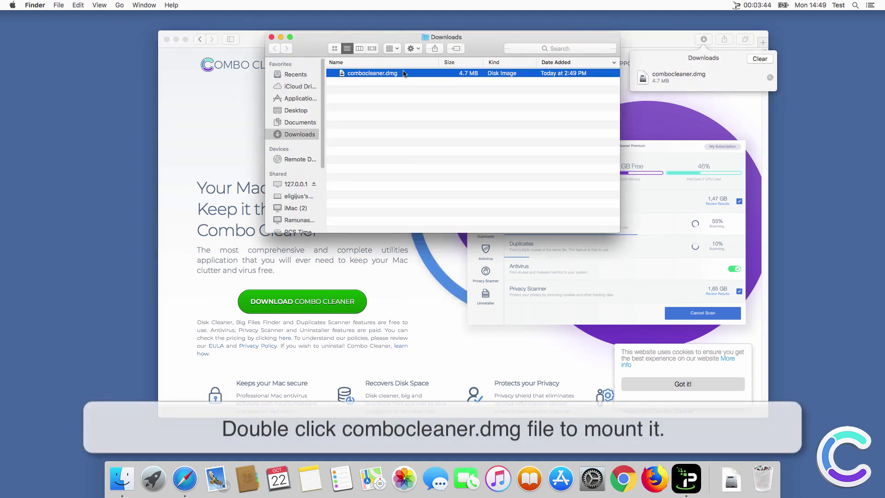
pyautogui.press('super+o')
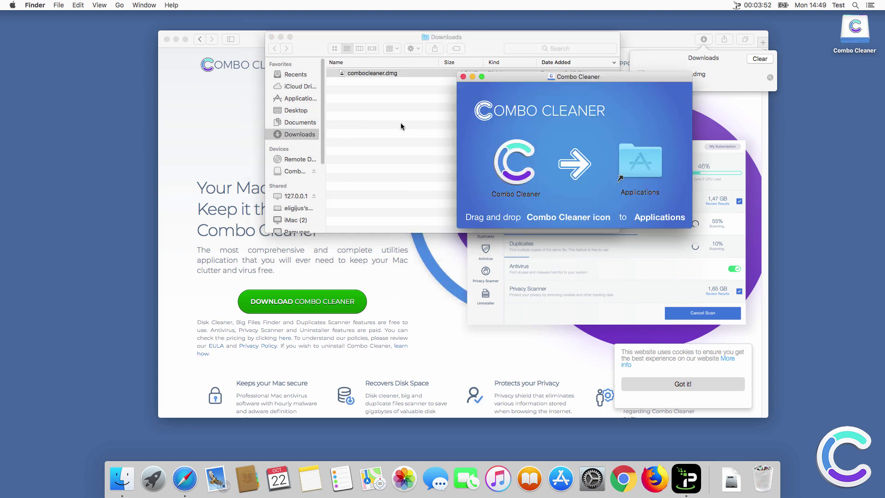
pyautogui.click(512, 173)
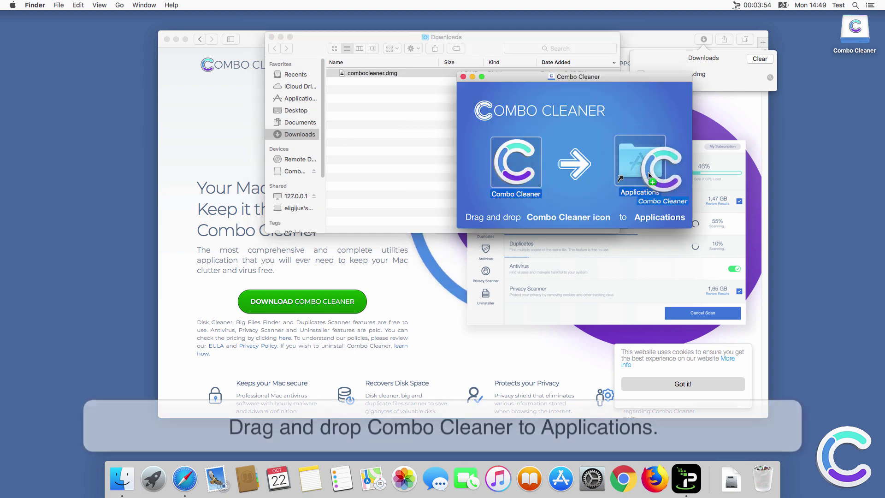
pyautogui.click(463, 76)
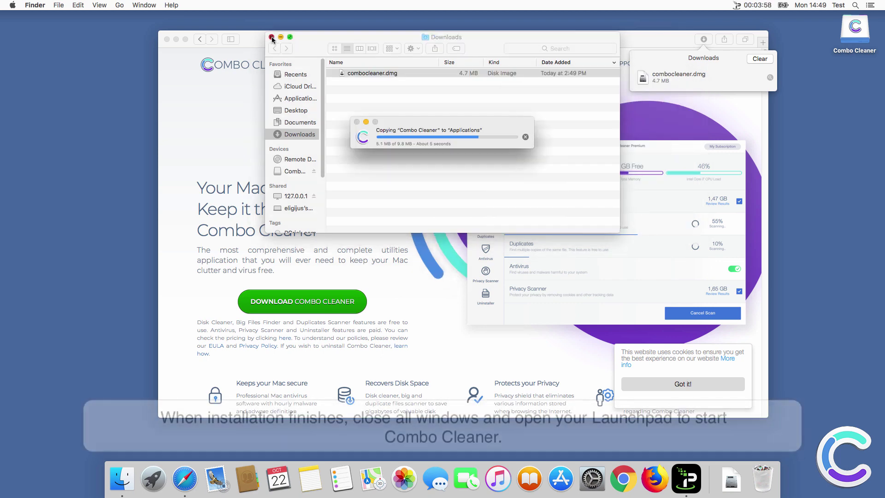
pyautogui.click(271, 37)
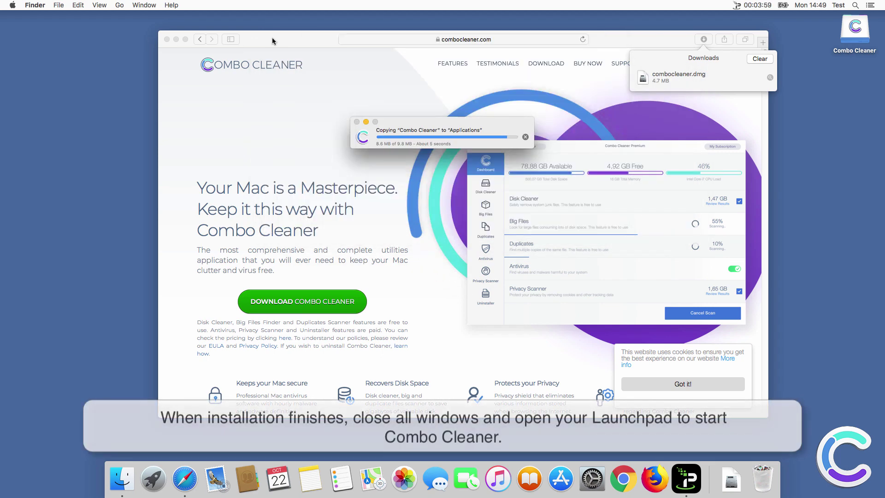
# Close Safari, start Combo Cleaner from Launchpad, and approve opening the downloaded app
pyautogui.click(166, 40)
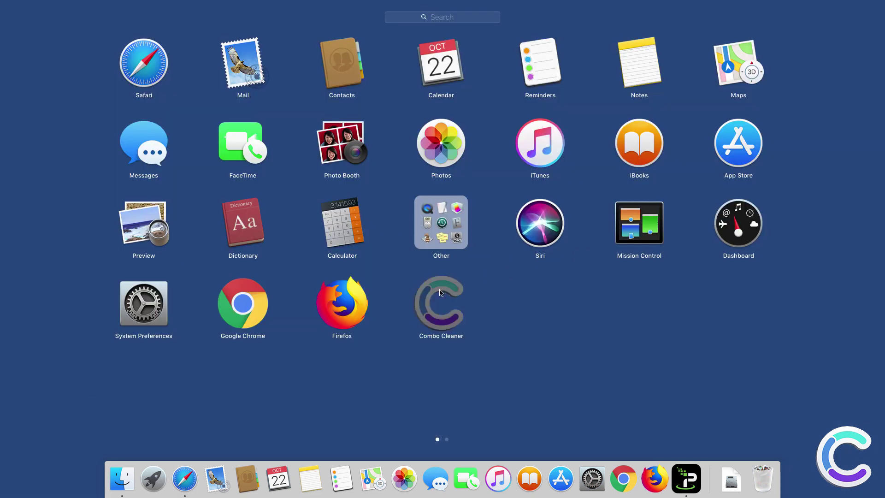
pyautogui.click(441, 292)
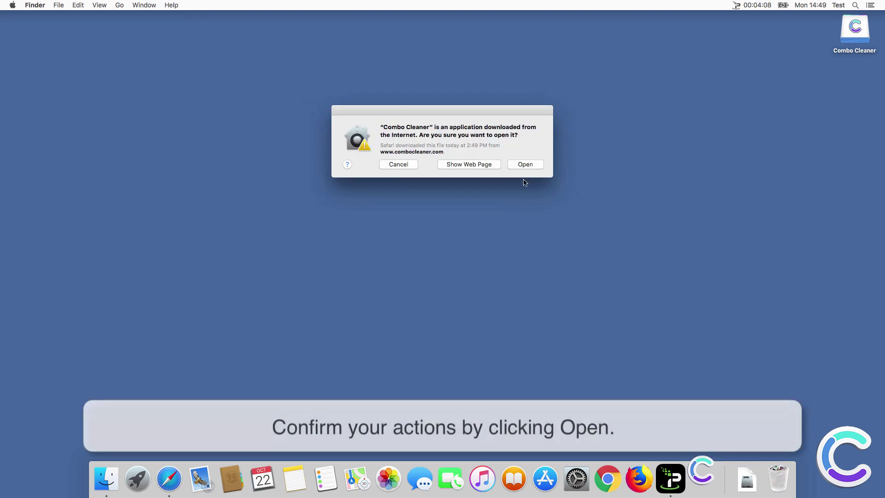
pyautogui.click(526, 166)
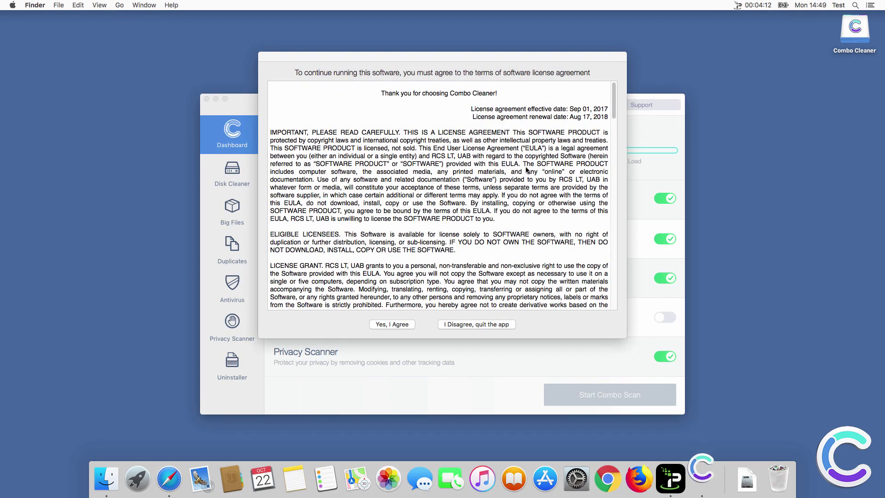
# Accept Combo Cleaner's license agreement and show the Antivirus scan options
pyautogui.click(399, 324)
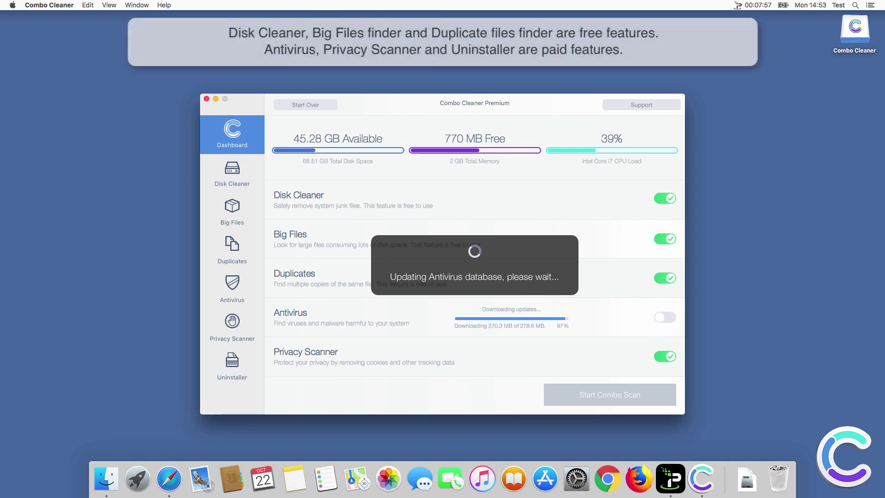
pyautogui.click(233, 290)
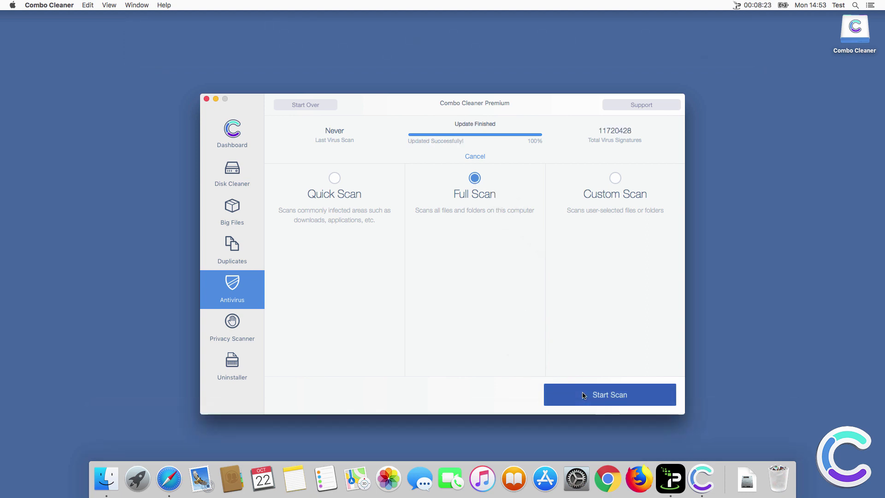
# Run a Full Scan, remove all 11 detected threats, and restart the Mac
pyautogui.click(582, 394)
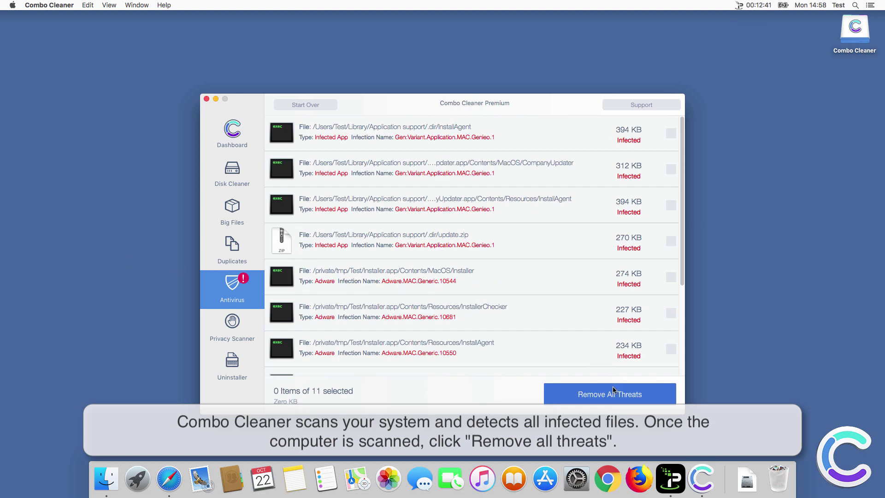
pyautogui.click(614, 393)
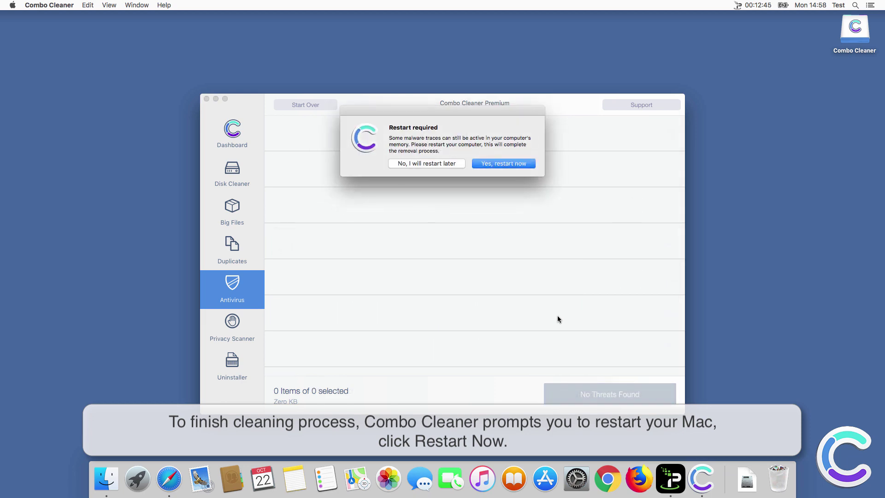
pyautogui.click(498, 164)
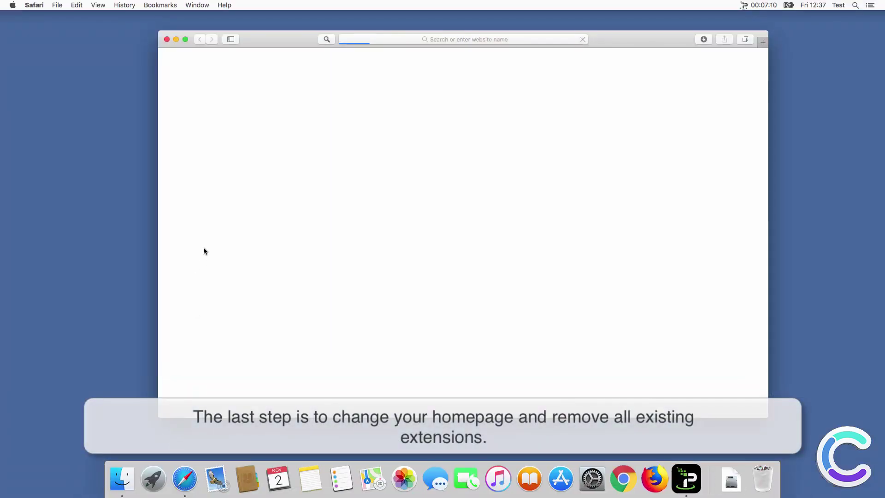
# Uninstall the AnySearch extension in Safari Preferences, confirming the removal
pyautogui.click(39, 6)
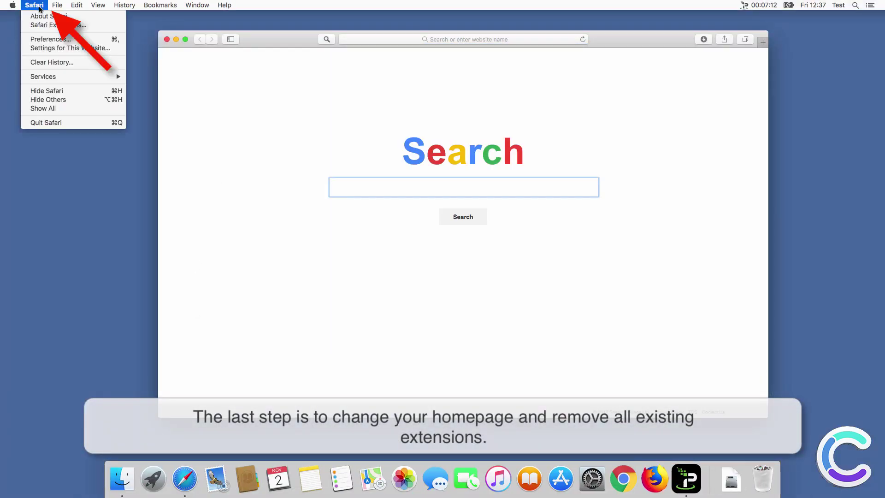
pyautogui.click(60, 40)
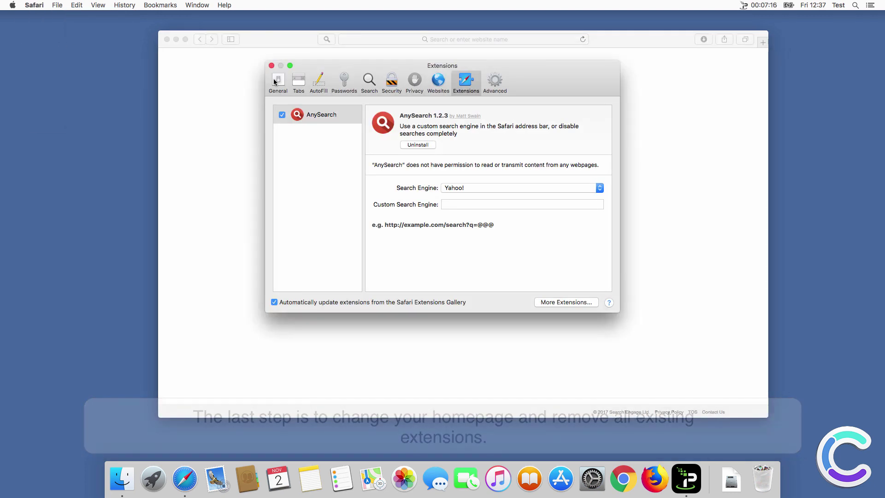
pyautogui.click(417, 145)
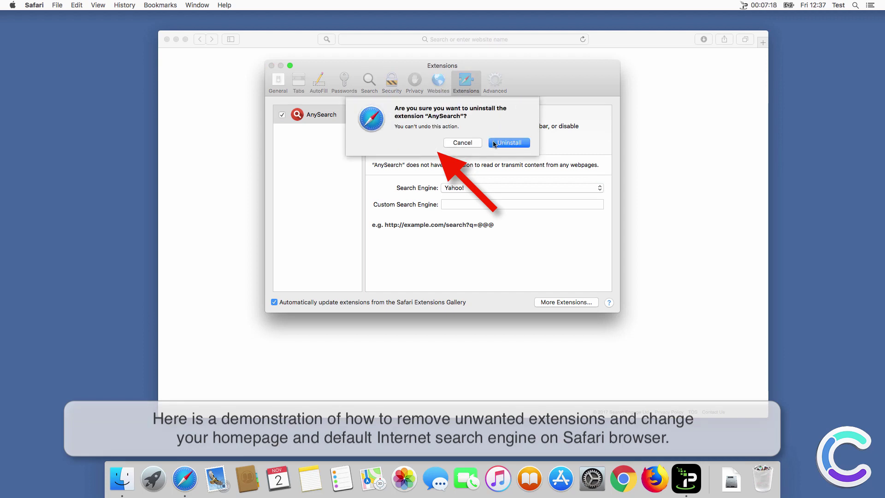
pyautogui.click(508, 143)
pyautogui.click(369, 83)
pyautogui.click(414, 101)
pyautogui.click(279, 83)
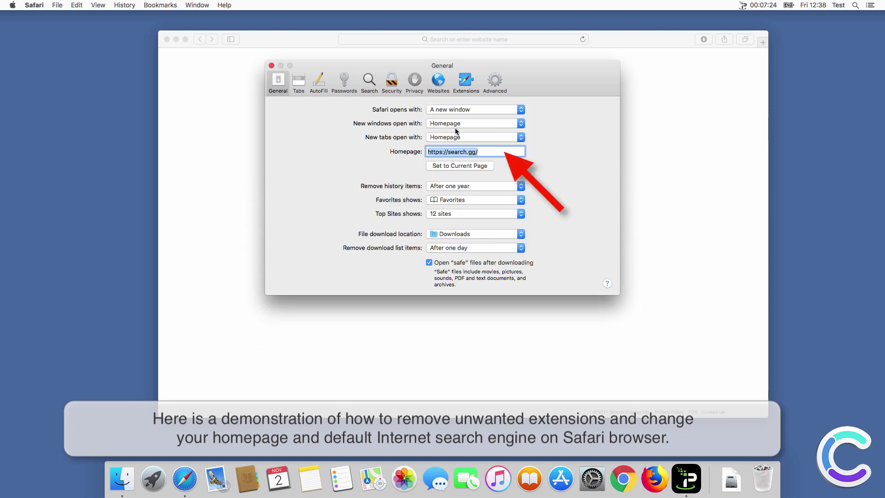
pyautogui.write('www.google.com')
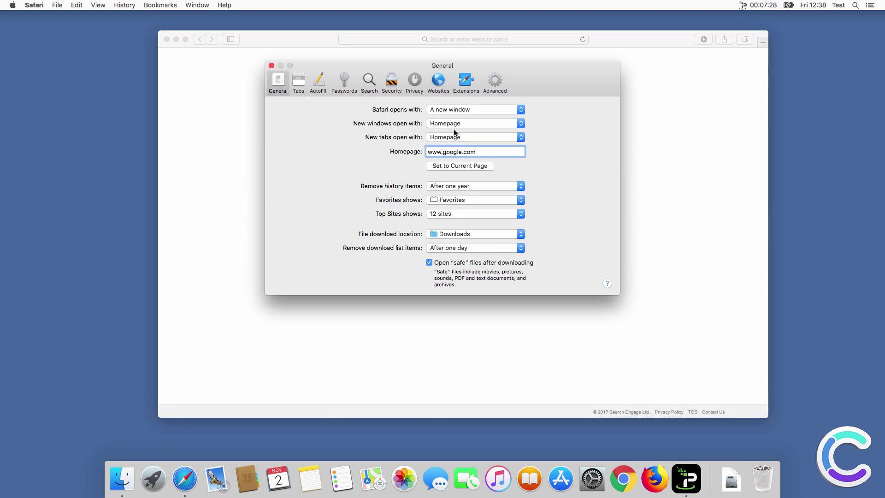
pyautogui.click(470, 88)
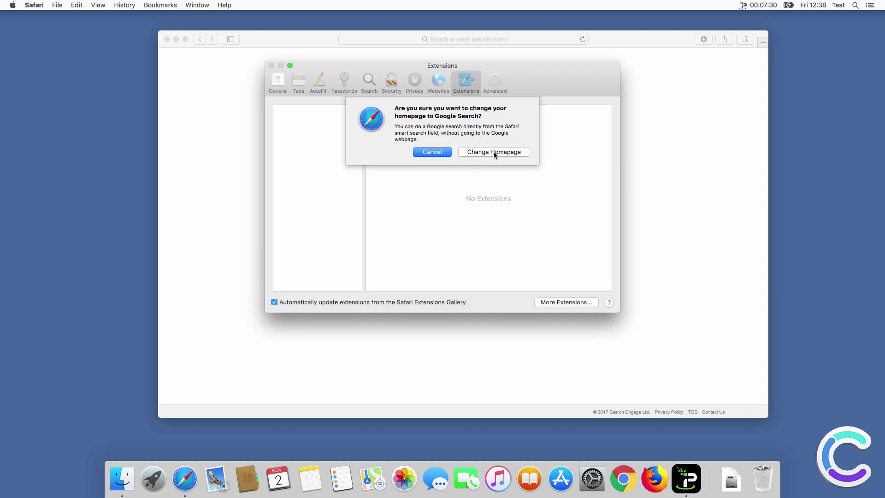
pyautogui.click(494, 152)
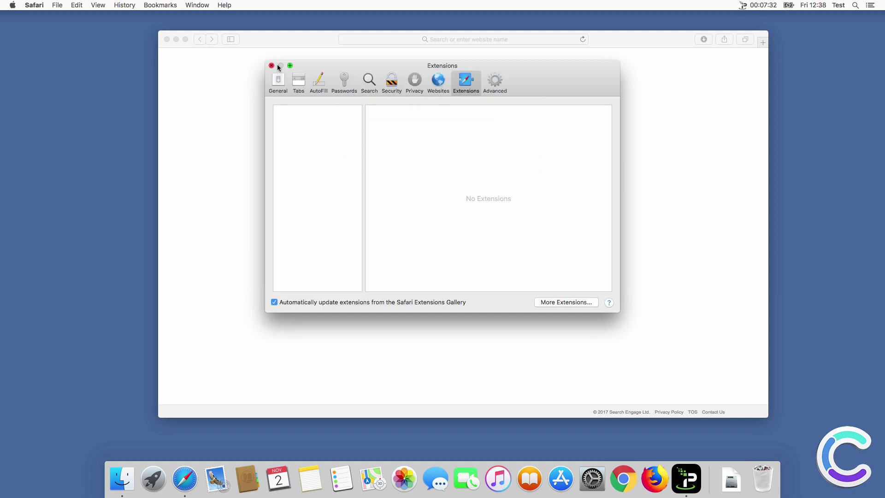
# Verify in a new Safari tab that 'search query' returns Google results, then close Safari
pyautogui.click(272, 66)
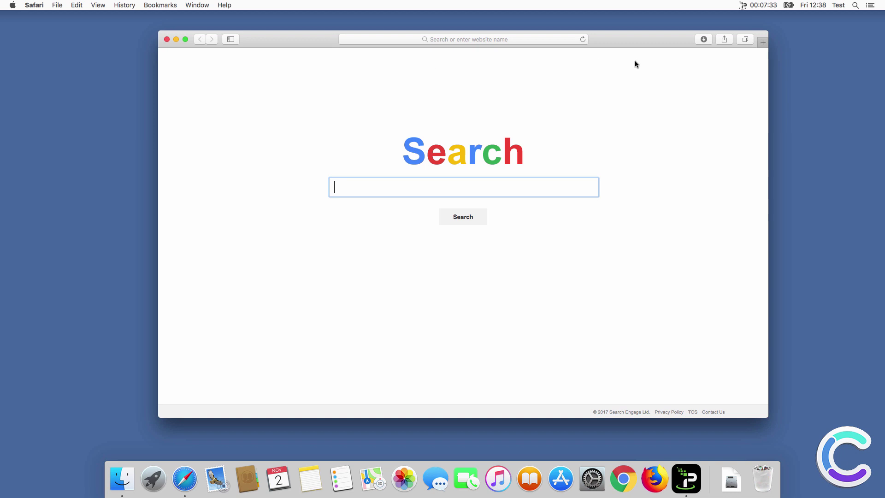
pyautogui.click(762, 43)
pyautogui.write('search')
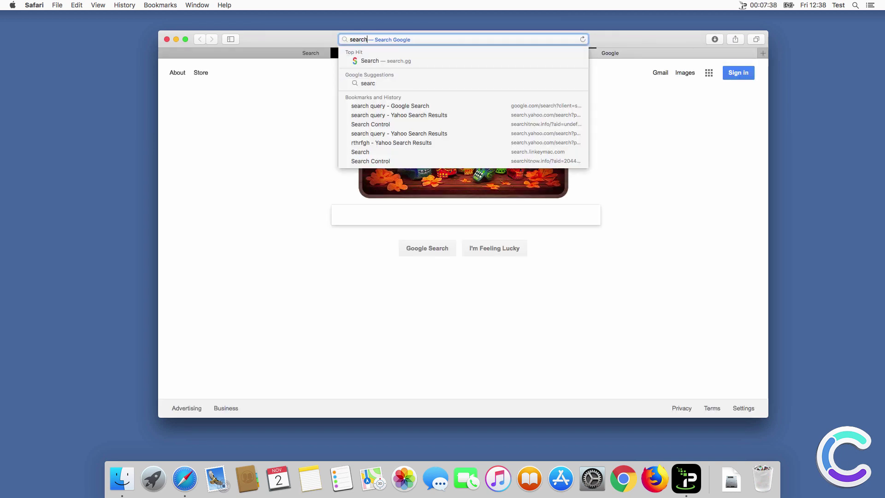
pyautogui.write(' query')
pyautogui.press('Return')
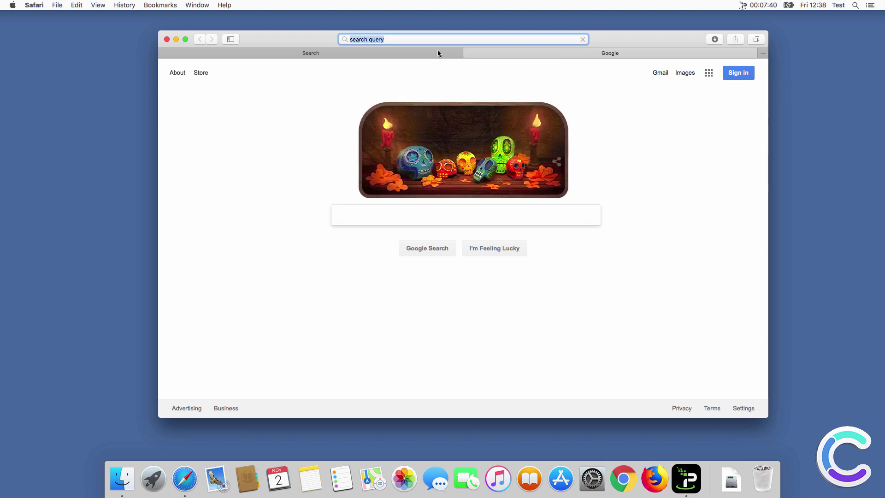
pyautogui.click(166, 39)
pyautogui.click(635, 478)
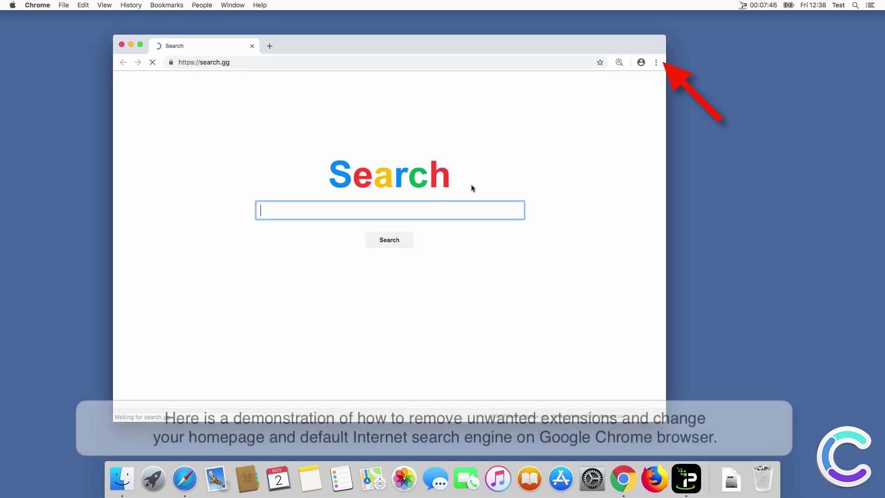
# Remove the AnySearch extension from Chrome's Extensions page, confirming the removal
pyautogui.click(655, 65)
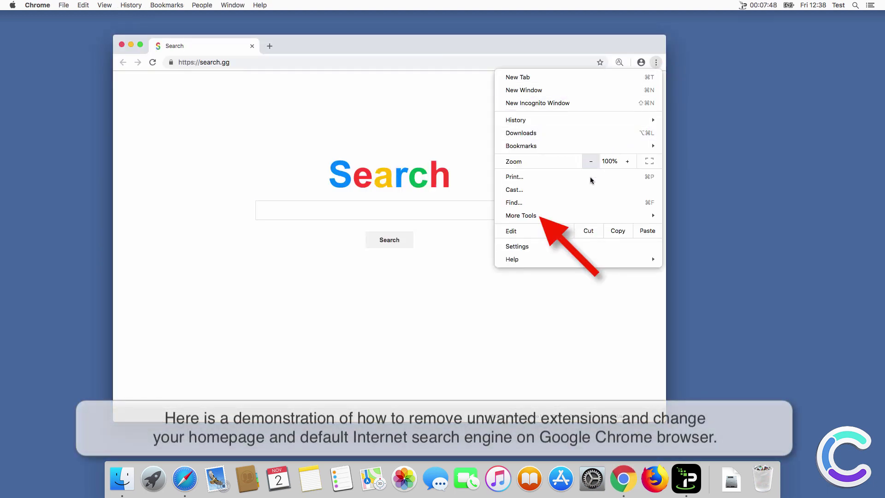
pyautogui.moveTo(566, 213)
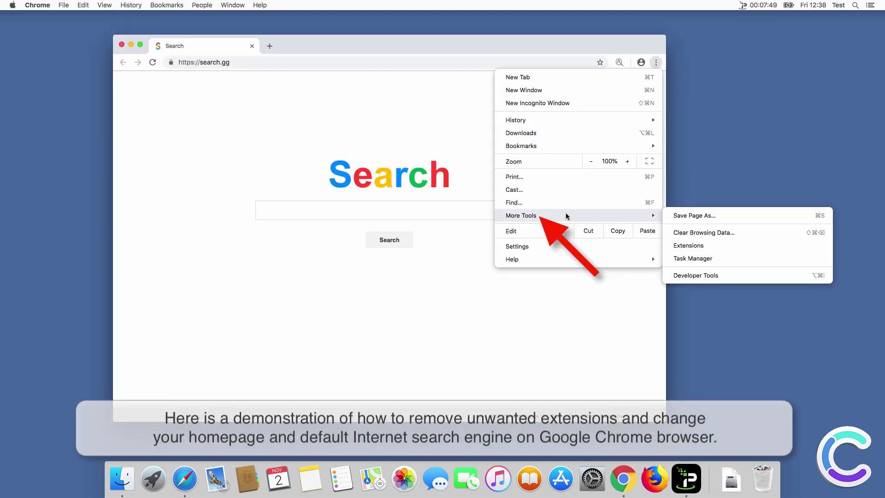
pyautogui.click(688, 246)
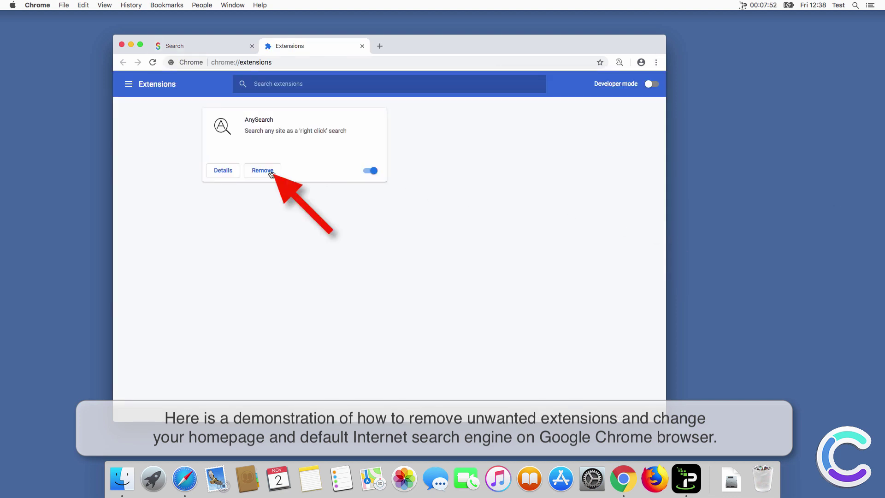
pyautogui.click(264, 173)
pyautogui.click(438, 122)
pyautogui.click(656, 62)
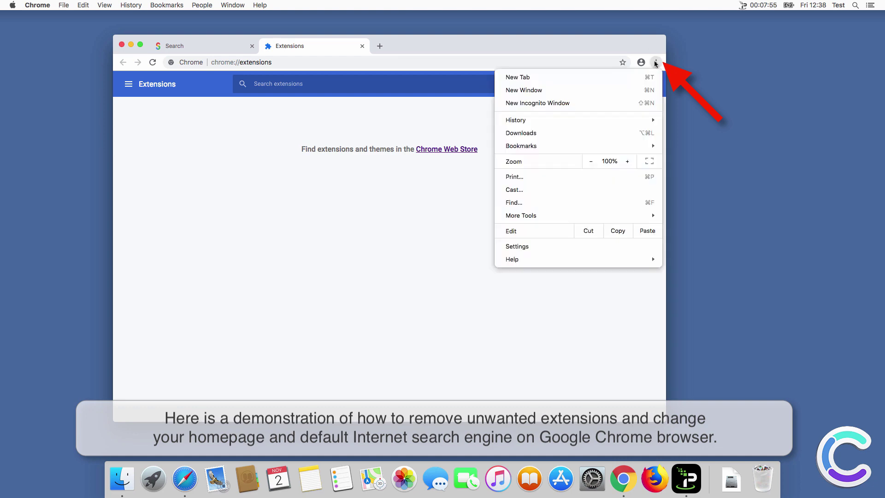
# Choose Google as Chrome's address-bar search engine in Settings
pyautogui.click(534, 247)
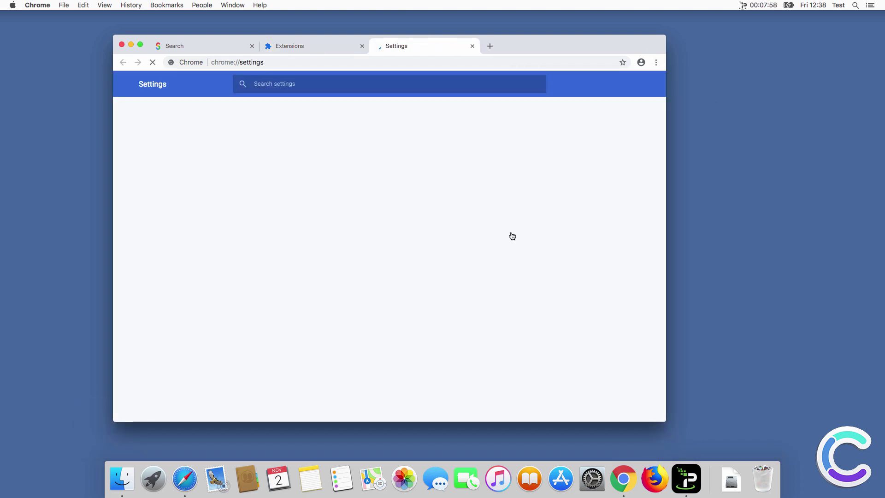
pyautogui.moveTo(661, 150); pyautogui.dragTo(659, 333)
pyautogui.click(472, 124)
pyautogui.click(469, 119)
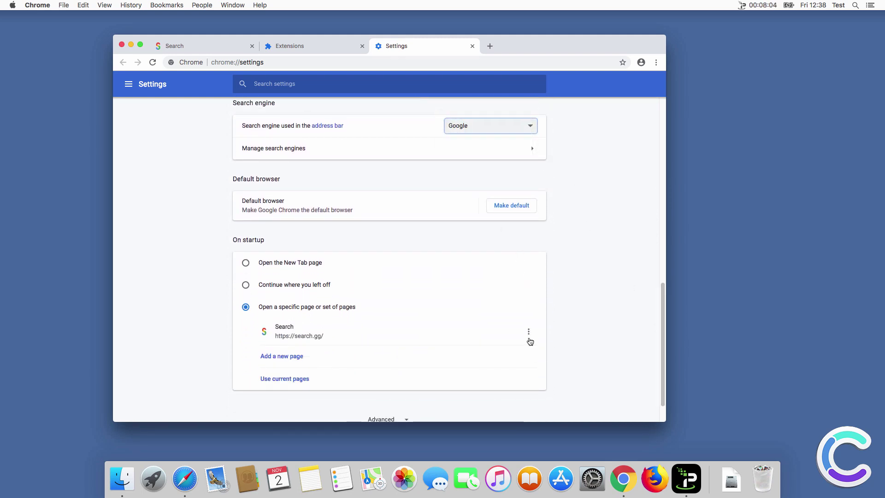
pyautogui.click(529, 333)
pyautogui.click(524, 335)
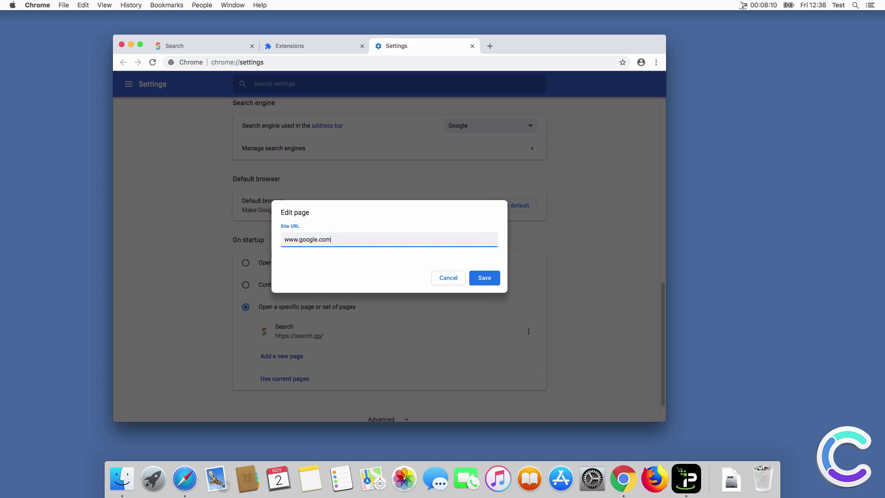
pyautogui.click(484, 278)
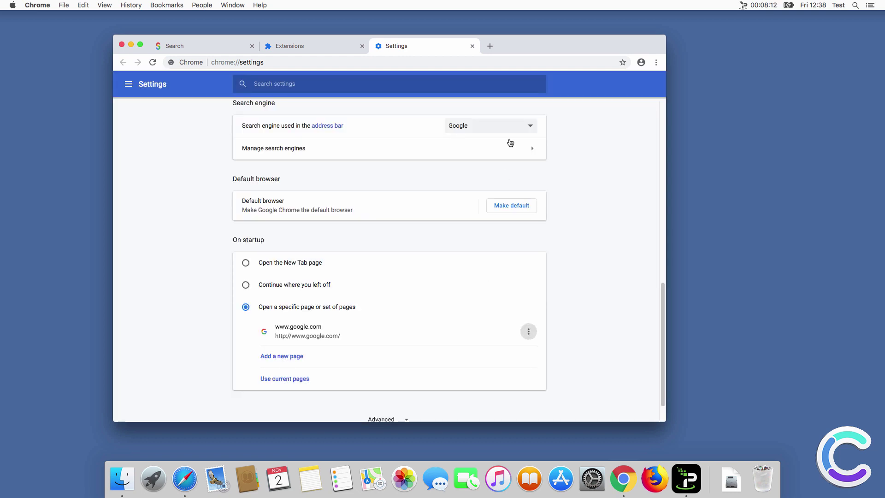
# Search 'test search' in a new Chrome tab to confirm Google results, then close Chrome
pyautogui.click(488, 45)
pyautogui.write('te')
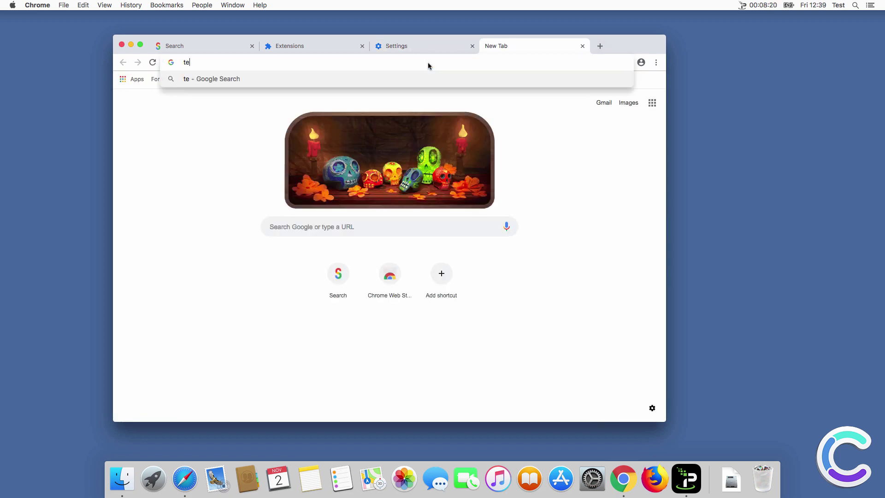
pyautogui.write('st search')
pyautogui.press('Return')
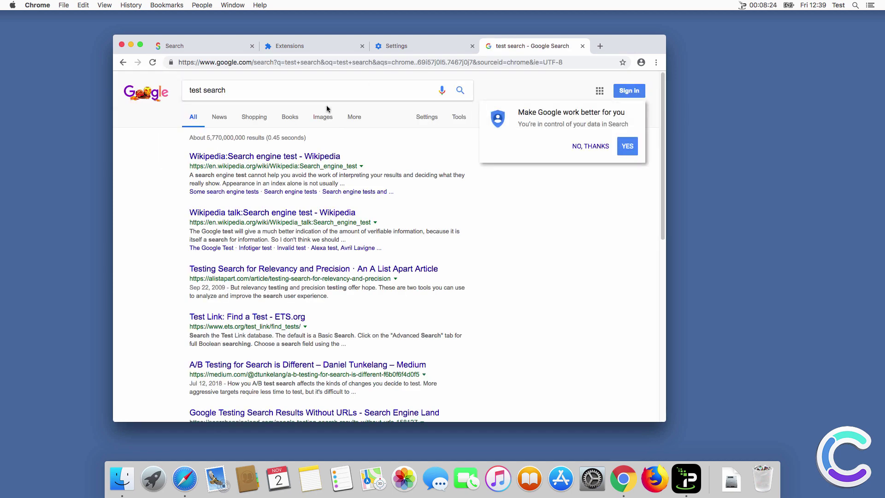
pyautogui.click(122, 44)
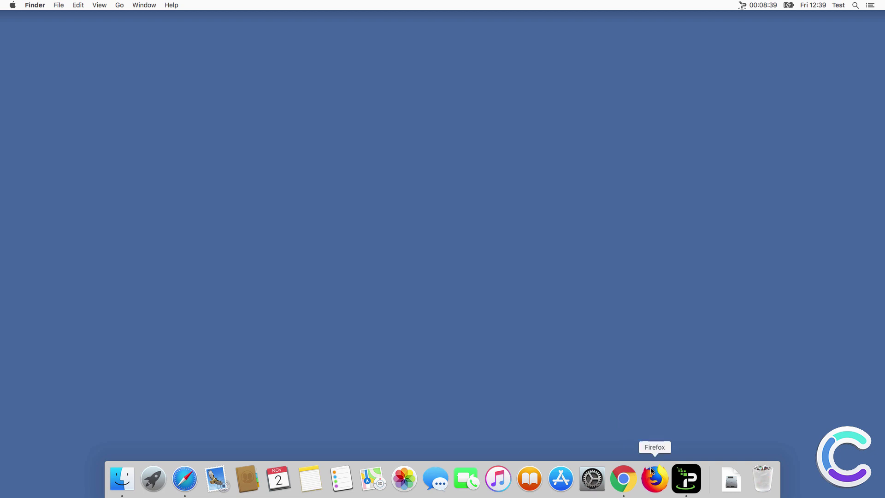
# Launch Firefox and check the Add-ons Manager shows no extensions installed
pyautogui.click(652, 471)
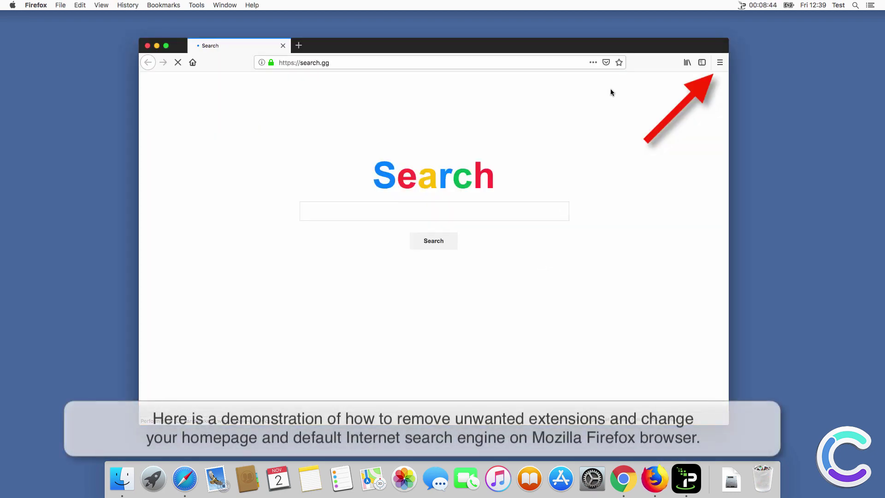
pyautogui.click(719, 63)
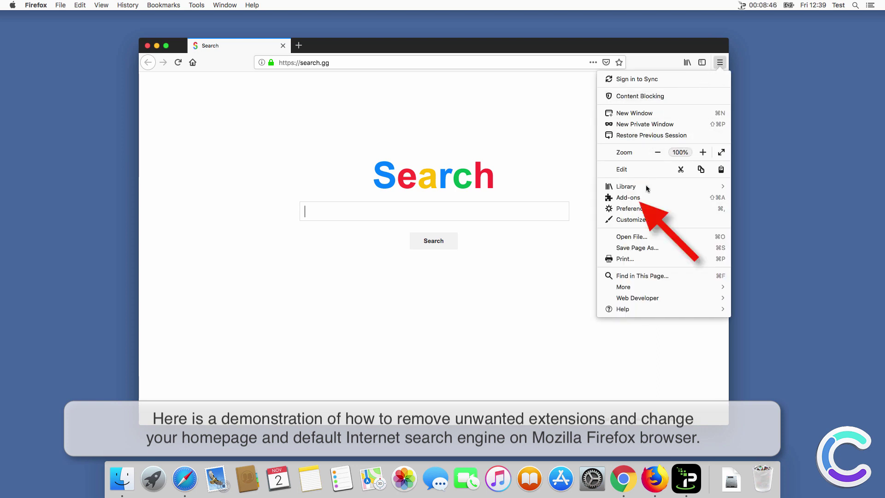
pyautogui.click(638, 199)
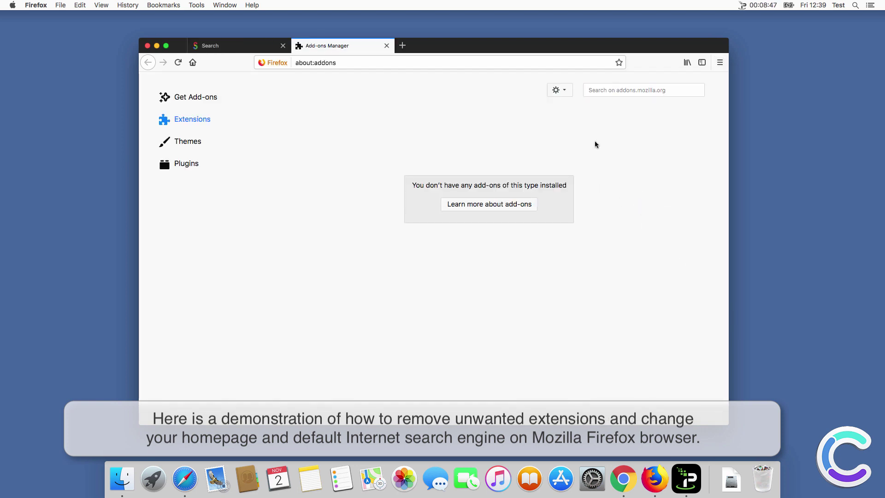
pyautogui.click(720, 63)
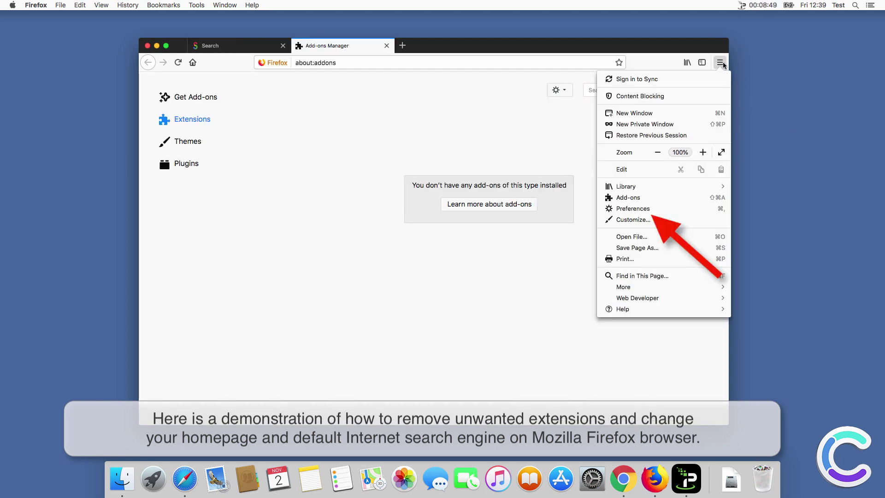
pyautogui.click(638, 208)
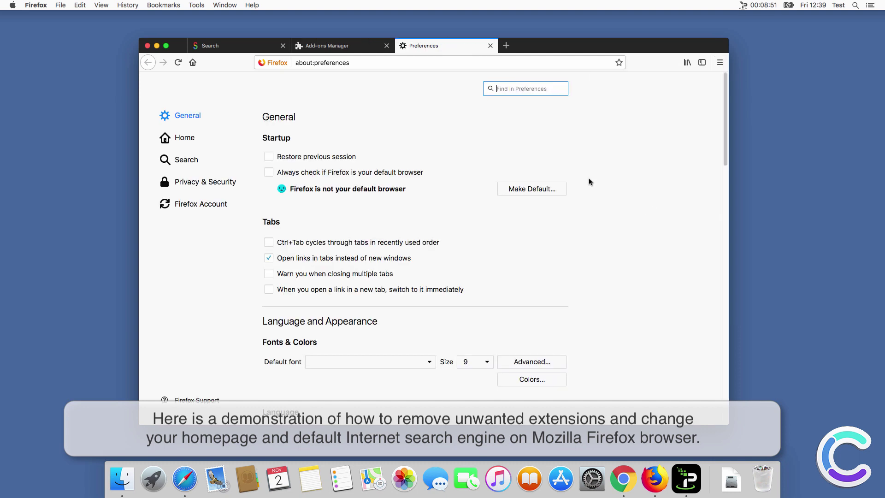
pyautogui.click(183, 138)
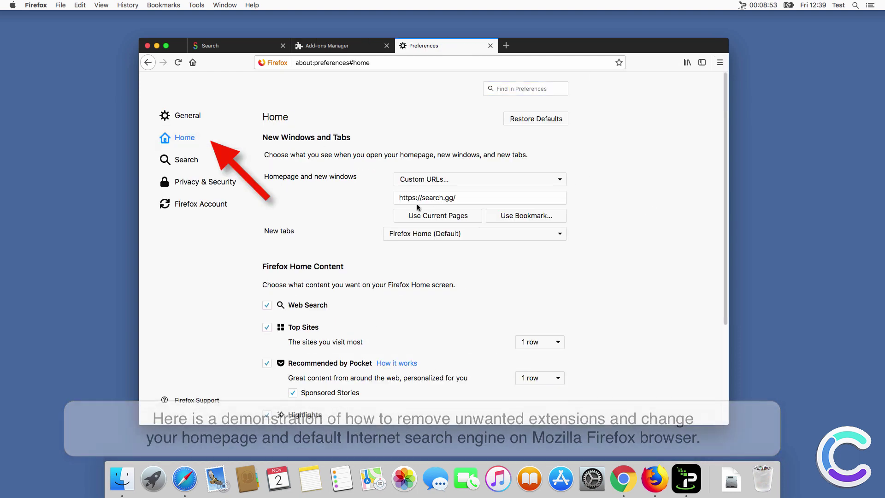
pyautogui.click(452, 196)
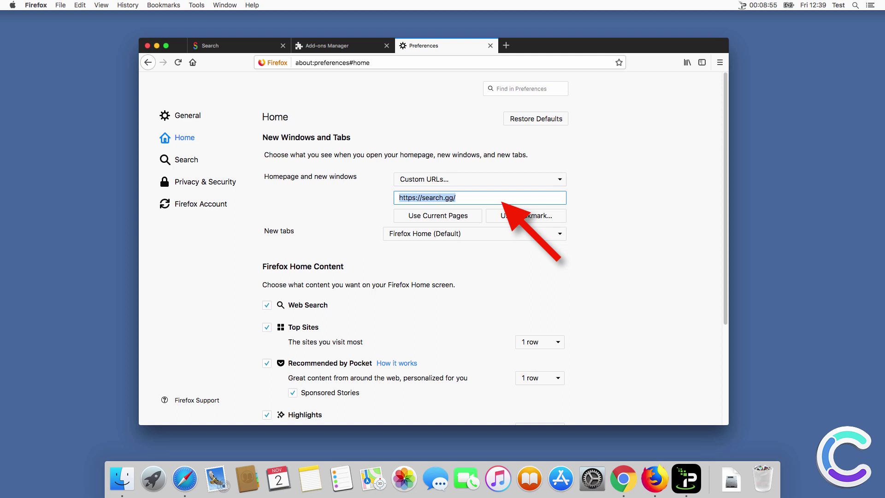
pyautogui.write('www.google.')
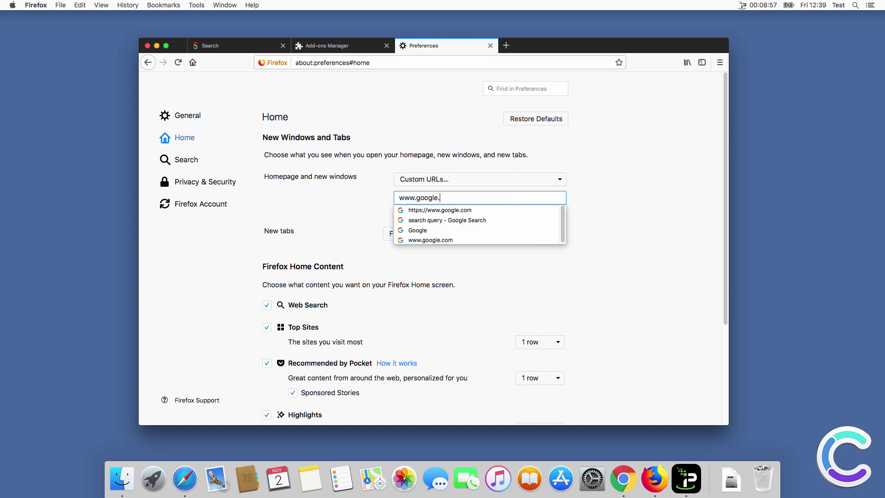
pyautogui.write('com')
pyautogui.hotkey('shift', 'Tab')
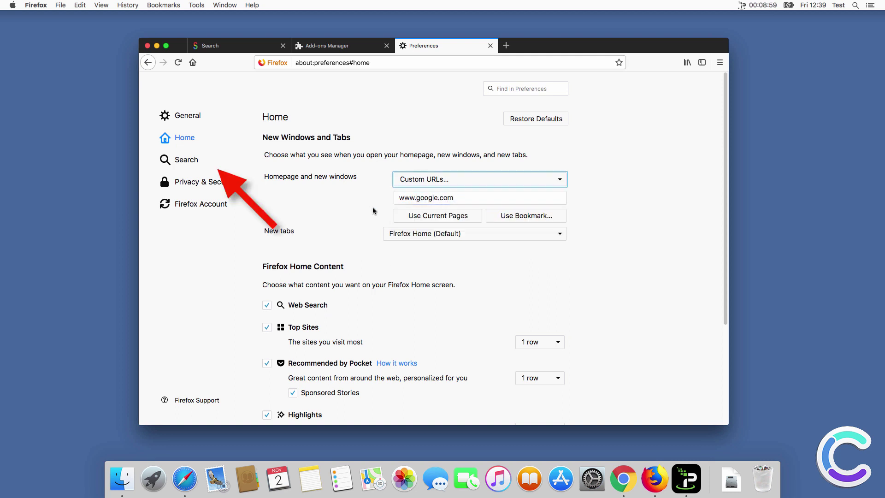
# Choose Google as Firefox's default search engine
pyautogui.click(188, 167)
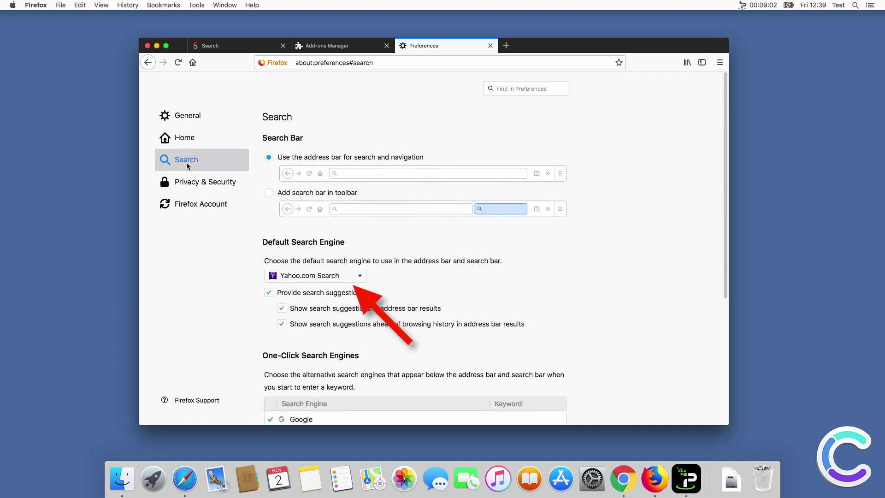
pyautogui.click(340, 278)
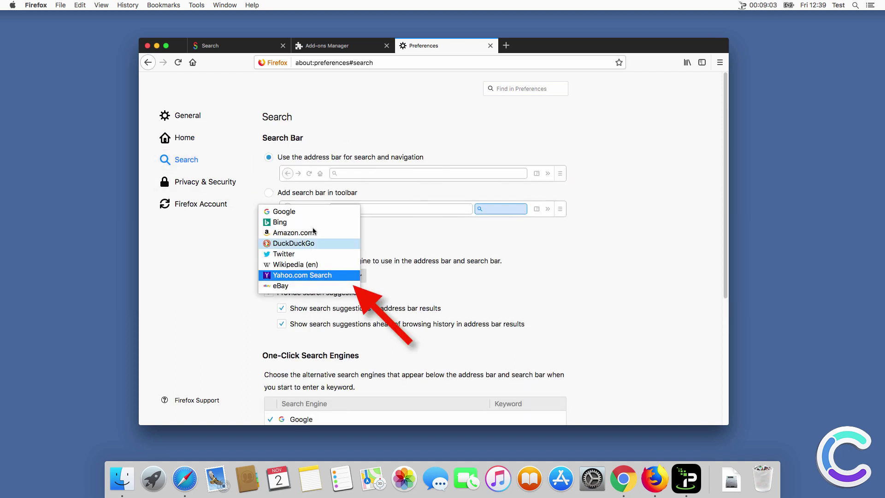
pyautogui.click(297, 214)
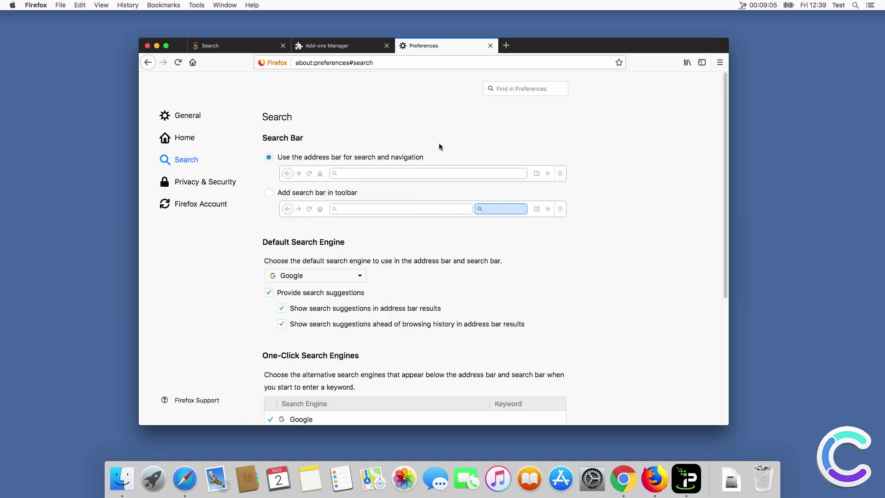
# Search 'search query' in a new Firefox tab to confirm Google results, then close Firefox
pyautogui.click(506, 45)
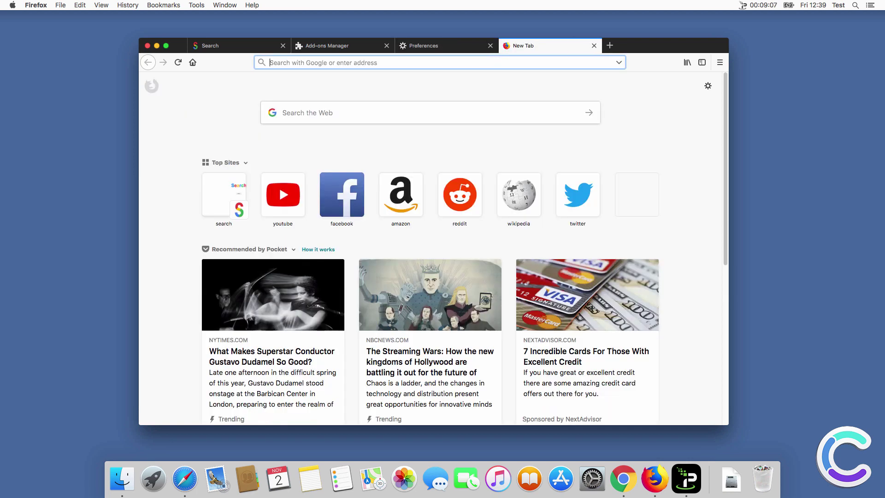
pyautogui.write('search query')
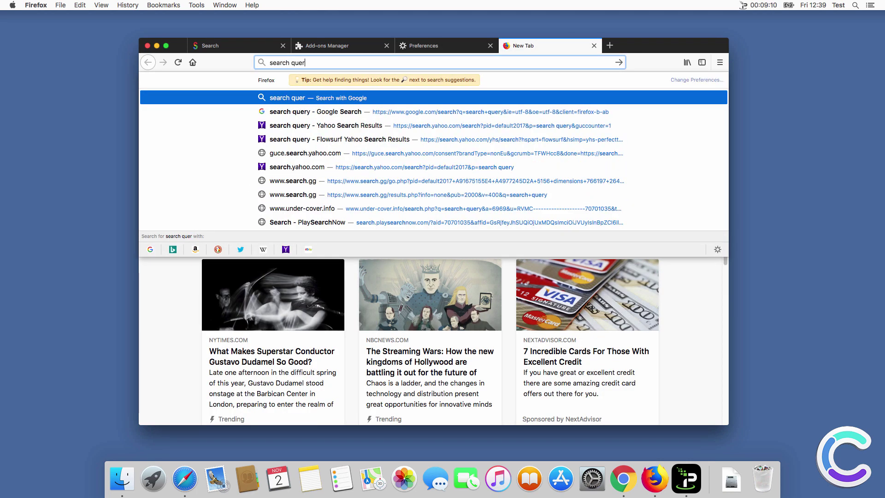
pyautogui.press('Return')
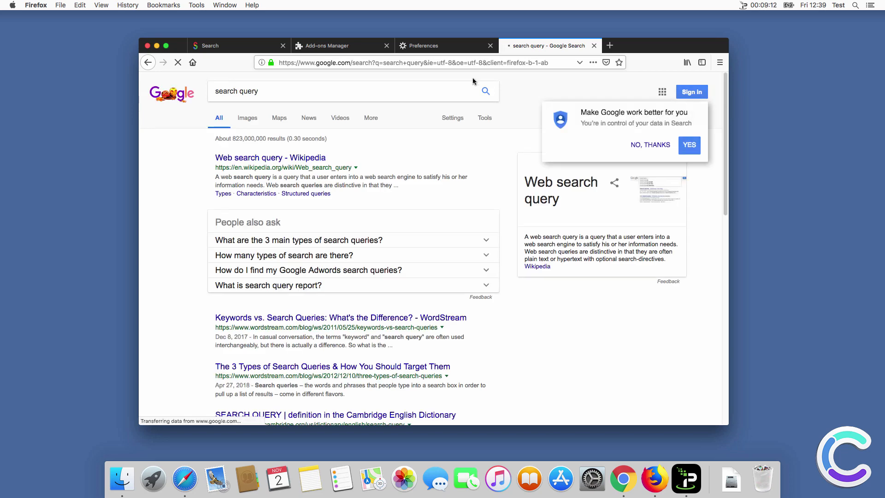
pyautogui.click(147, 46)
pyautogui.click(405, 232)
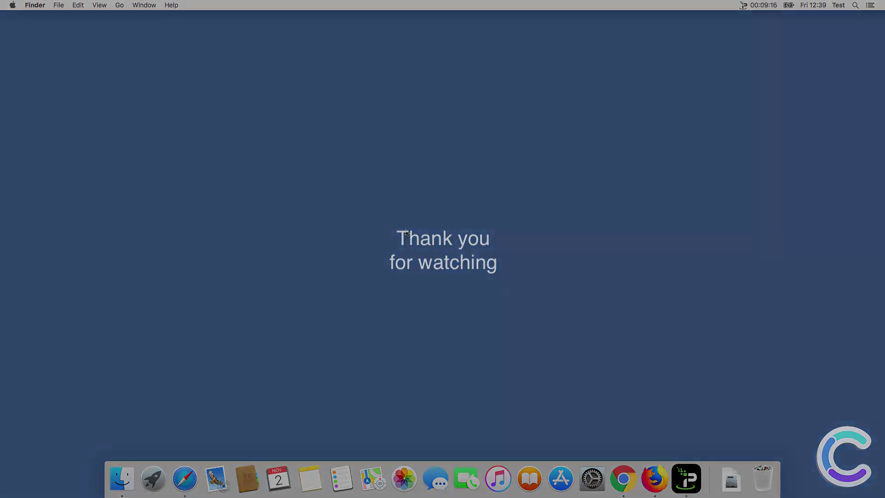